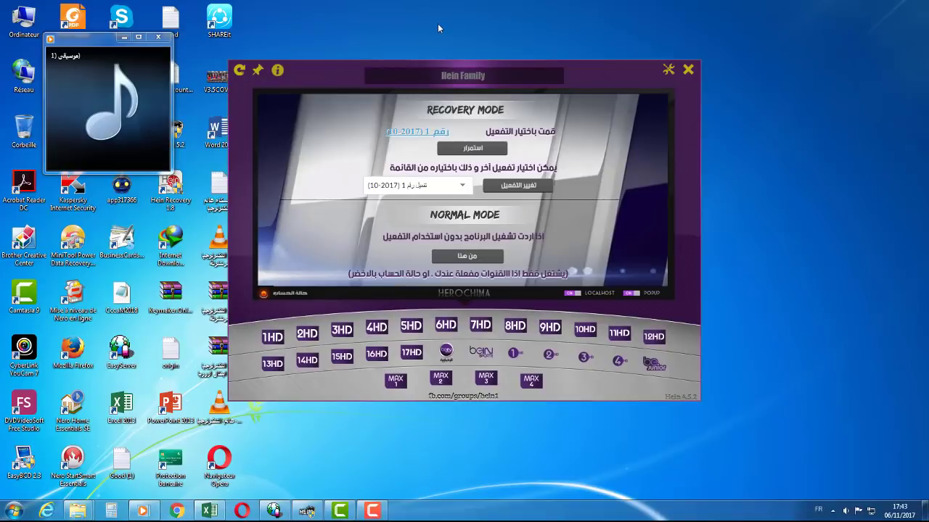
# Lower the media player's volume to 37 and minimize the player
pyautogui.rightClick(437, 24)
pyautogui.click(504, 56)
pyautogui.moveTo(154, 150)
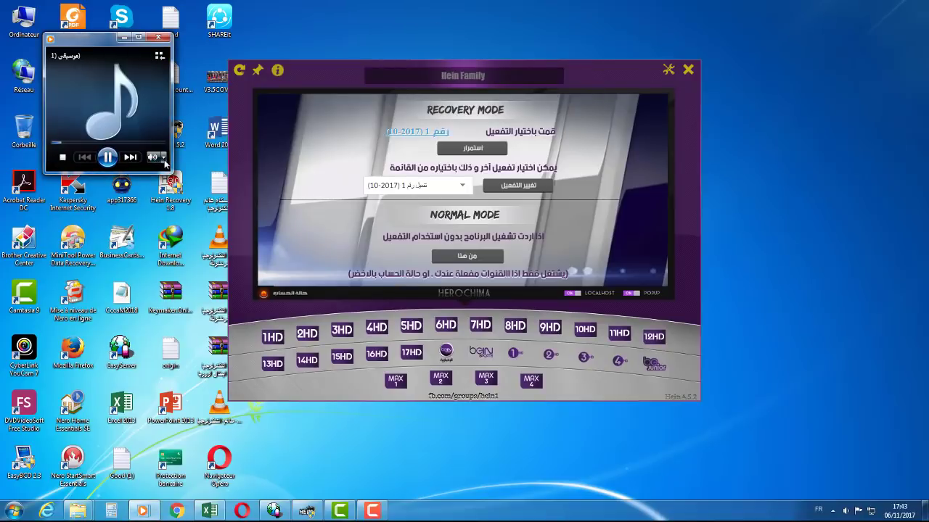
pyautogui.moveTo(161, 162); pyautogui.dragTo(140, 160)
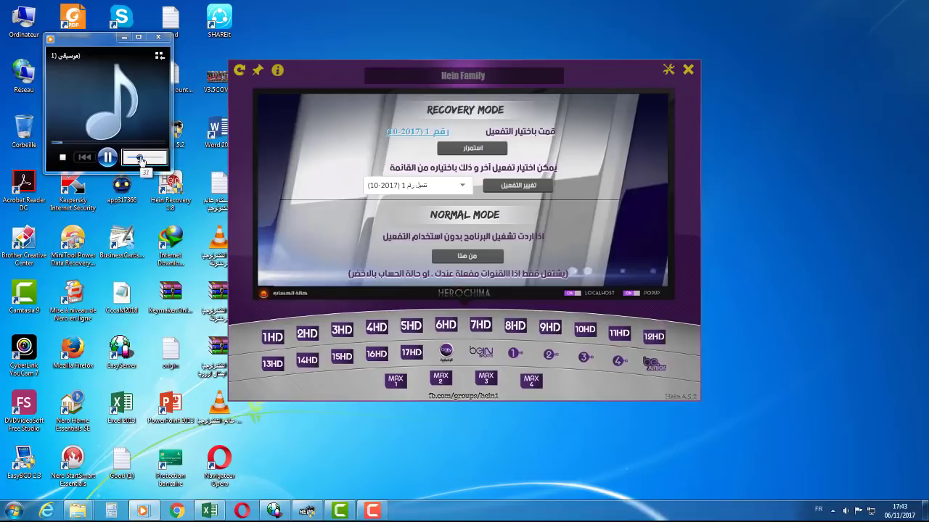
pyautogui.click(124, 37)
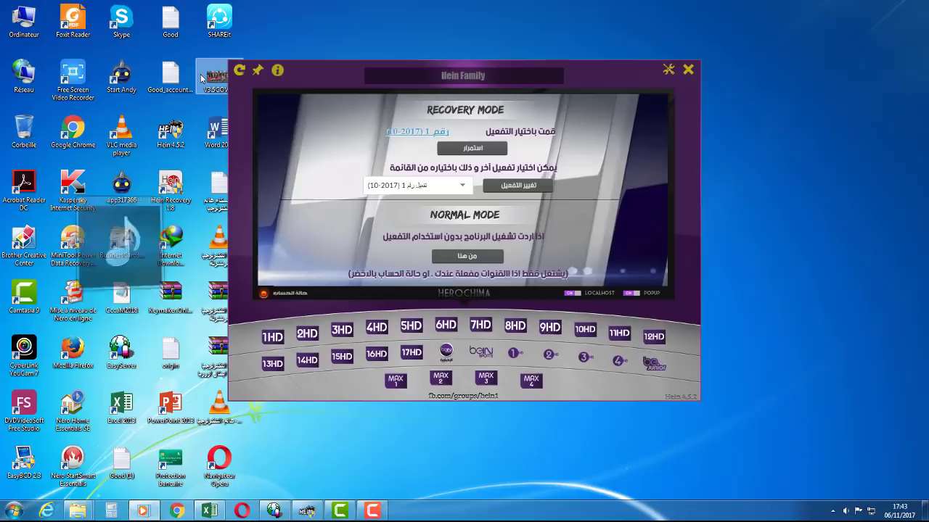
pyautogui.rightClick(431, 3)
pyautogui.click(487, 28)
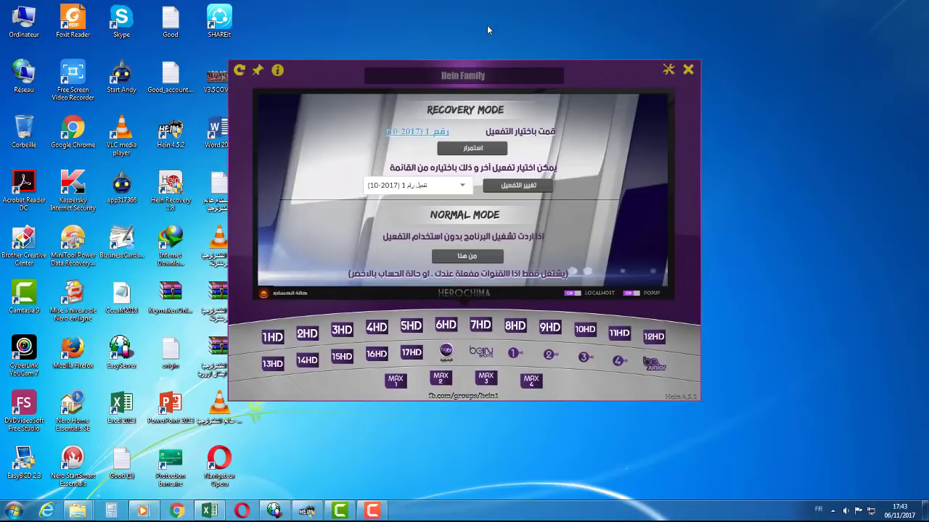
pyautogui.rightClick(431, 17)
pyautogui.click(481, 47)
# Restore the media player, reduce its volume further and minimize it again
pyautogui.click(149, 507)
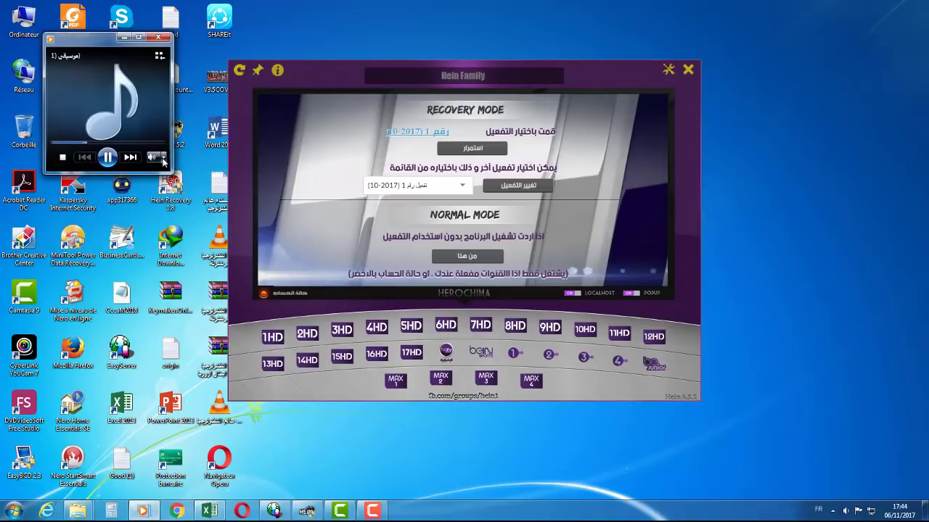
pyautogui.moveTo(146, 158); pyautogui.dragTo(134, 158)
pyautogui.click(124, 36)
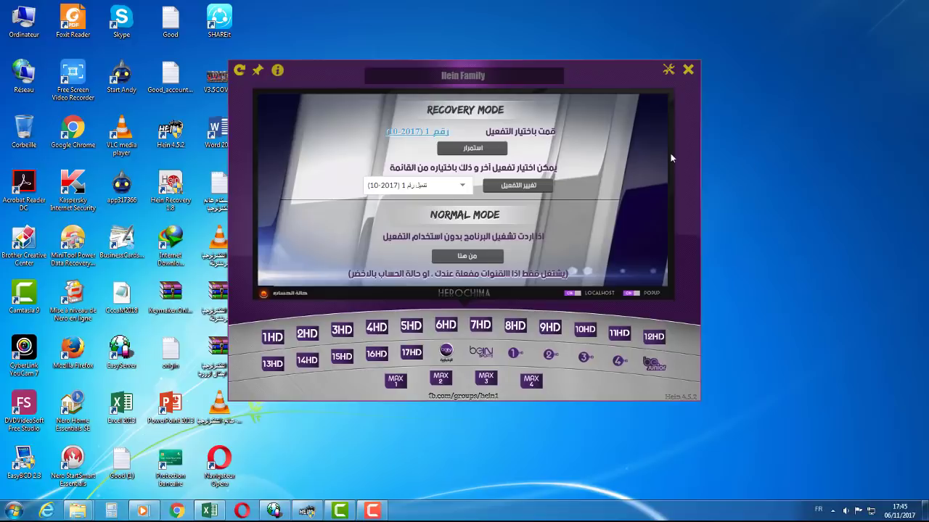
# Examine the activations offered in the Recovery Mode list and shift the Hein Family window slightly
pyautogui.click(462, 186)
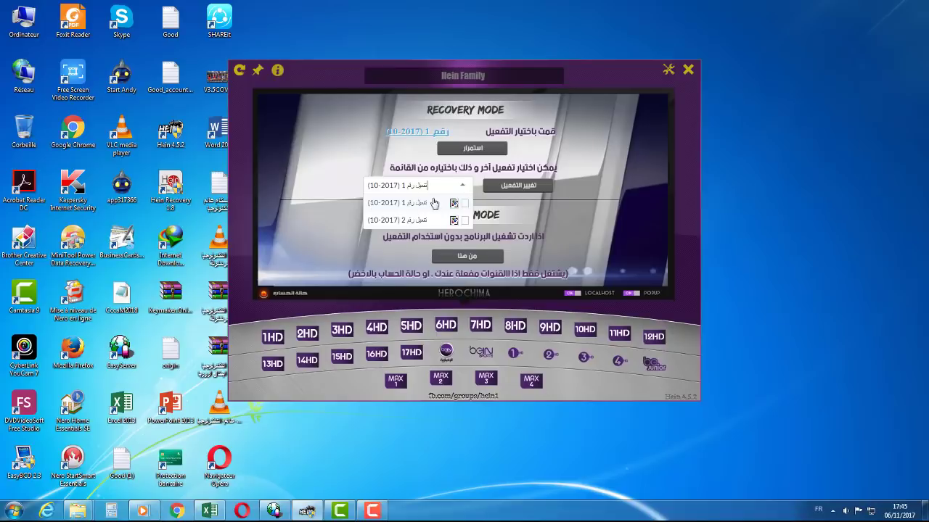
pyautogui.click(341, 173)
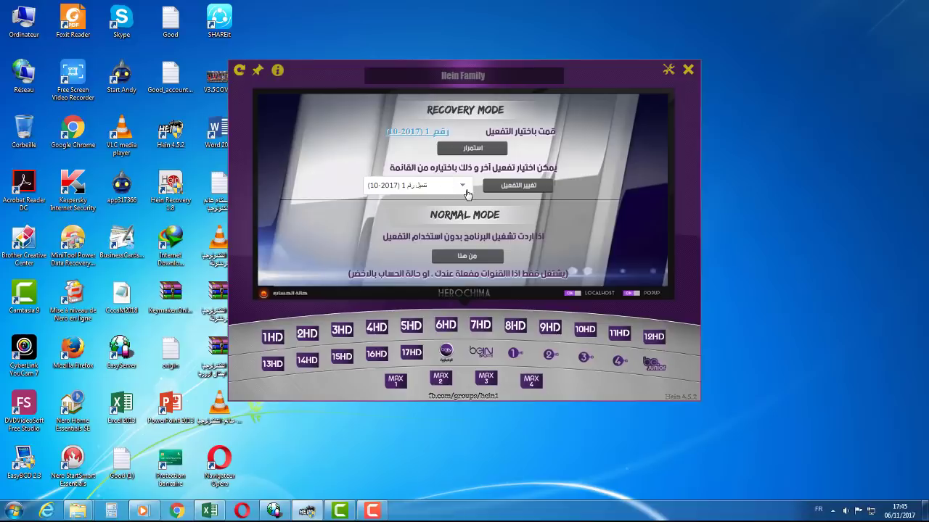
pyautogui.click(444, 186)
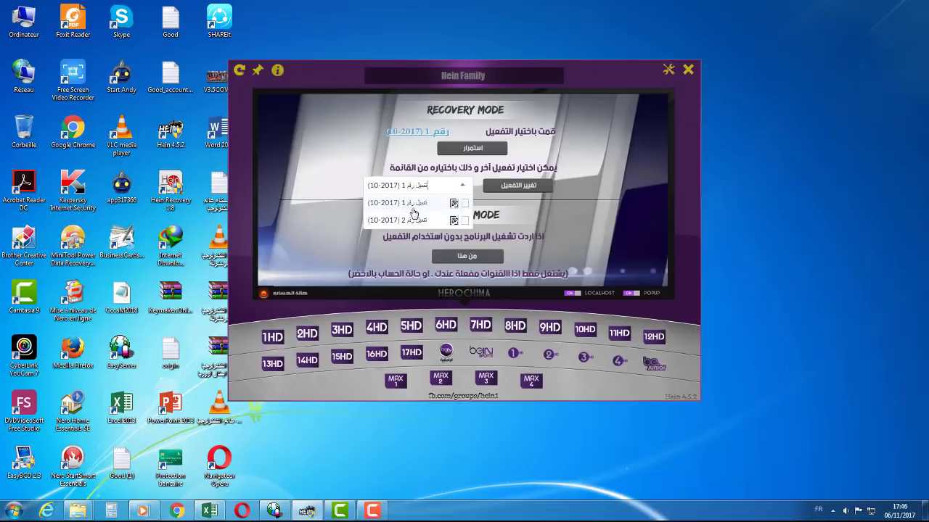
pyautogui.click(355, 157)
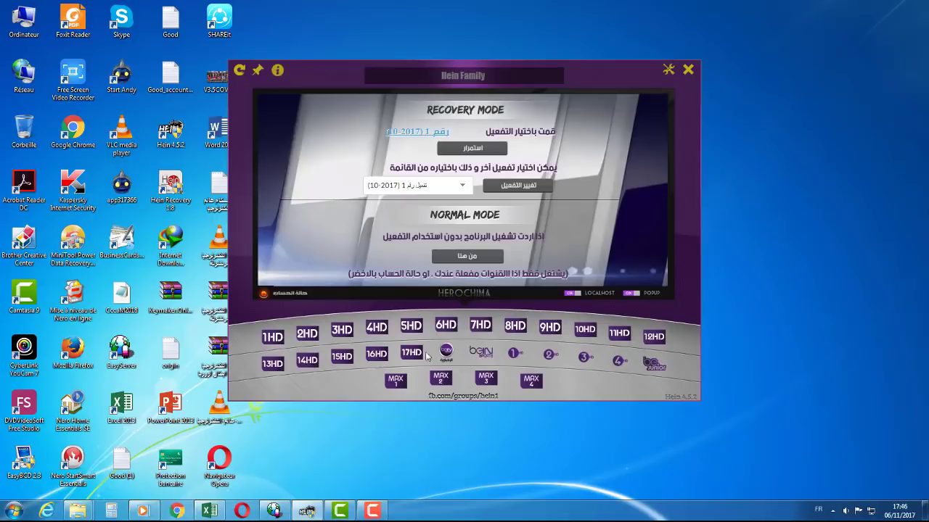
pyautogui.moveTo(637, 75)
pyautogui.mouseDown()
pyautogui.moveTo(759, 93)
pyautogui.moveTo(648, 81)
pyautogui.mouseUp()
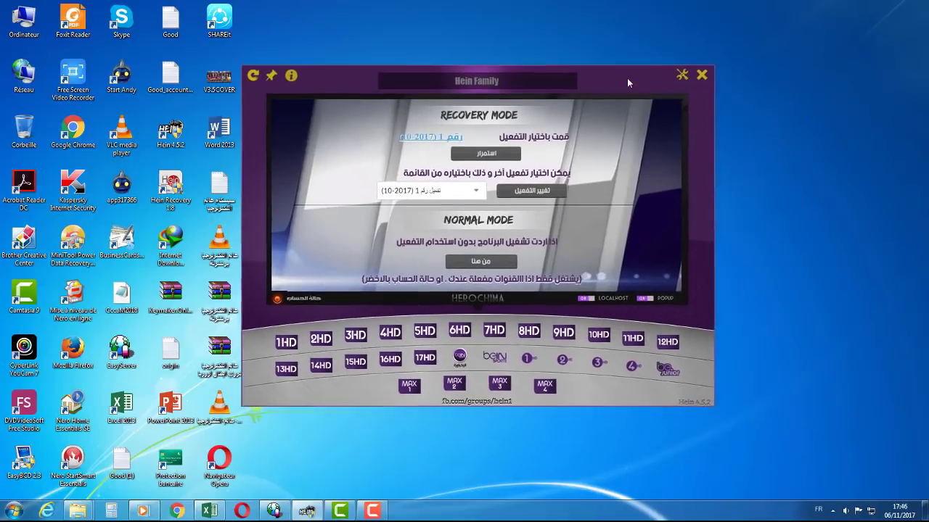
# Open the folder options from Ordinateur and choose to show hidden files, folders and drives
pyautogui.doubleClick(6, 31)
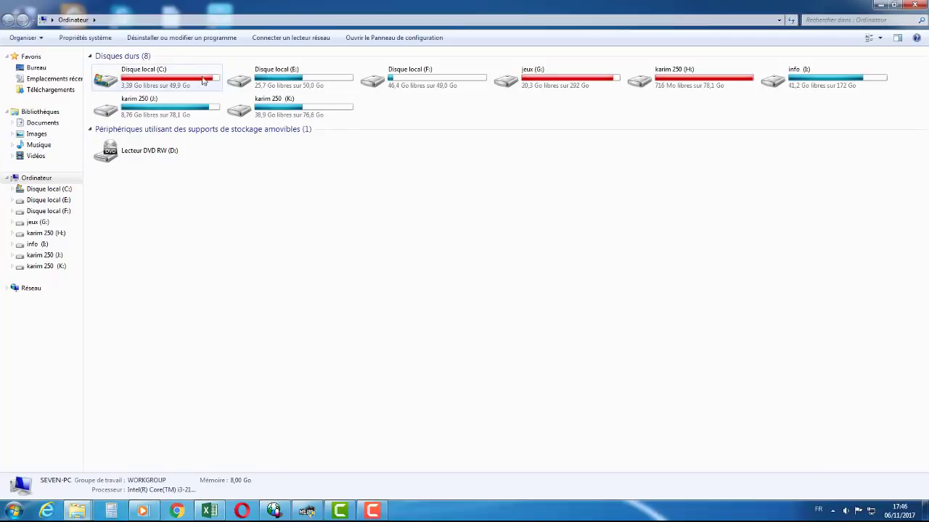
pyautogui.click(25, 40)
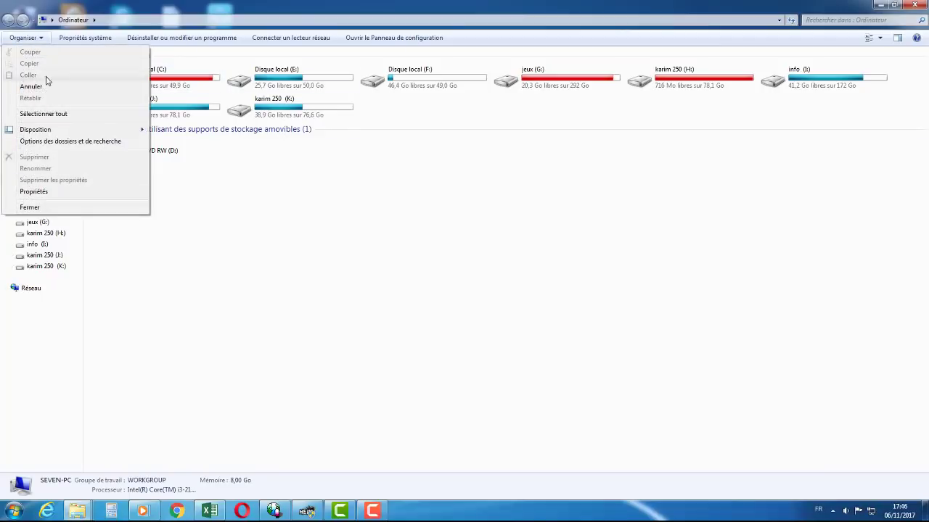
pyautogui.click(90, 142)
pyautogui.moveTo(184, 51); pyautogui.dragTo(583, 67)
pyautogui.click(454, 81)
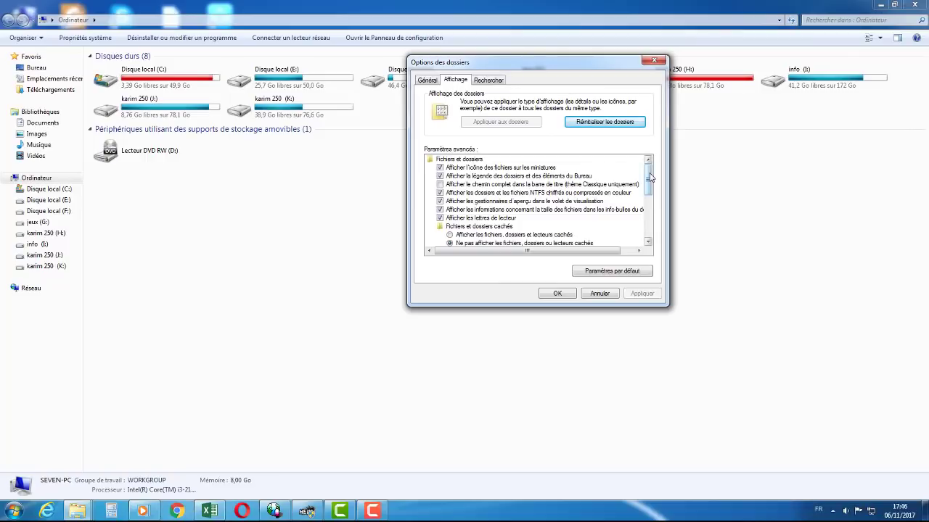
pyautogui.moveTo(650, 177); pyautogui.dragTo(650, 194)
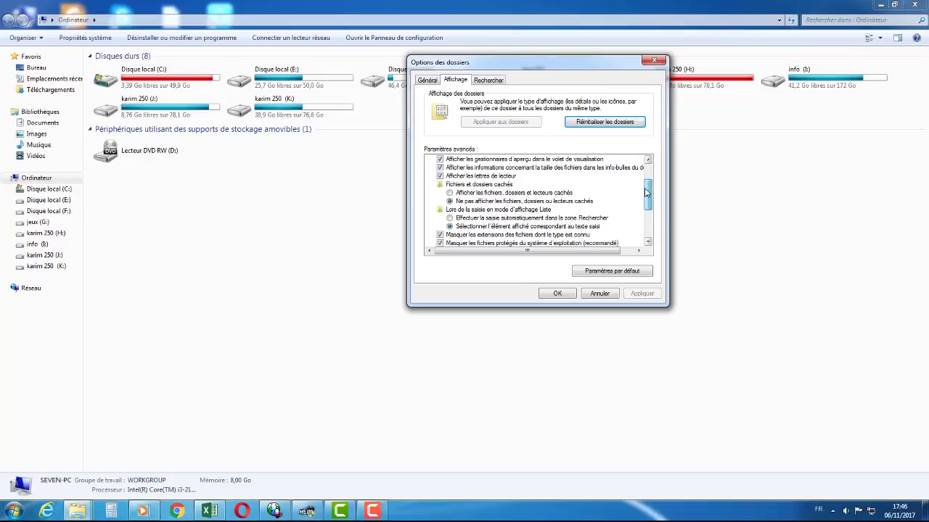
pyautogui.click(449, 193)
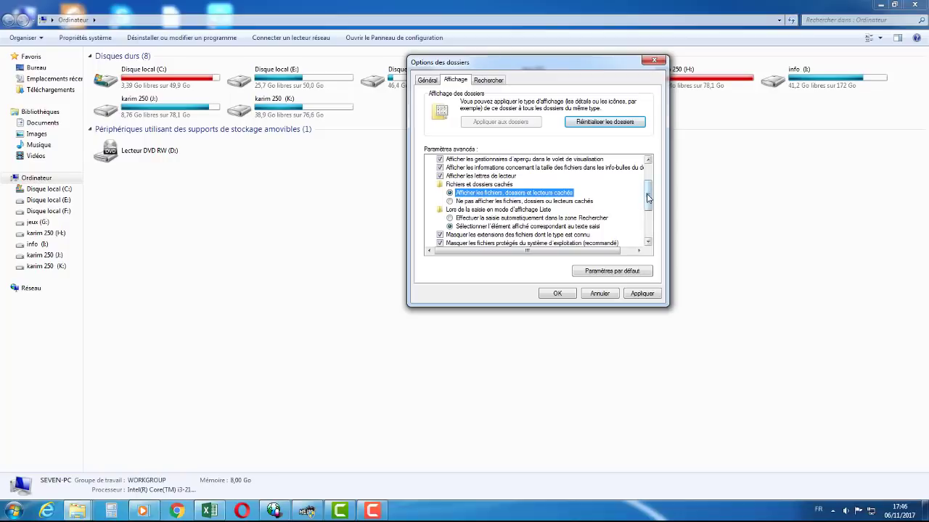
# Turn off hiding of protected operating system files, accept the change and apply the folder options
pyautogui.moveTo(648, 203); pyautogui.dragTo(648, 208)
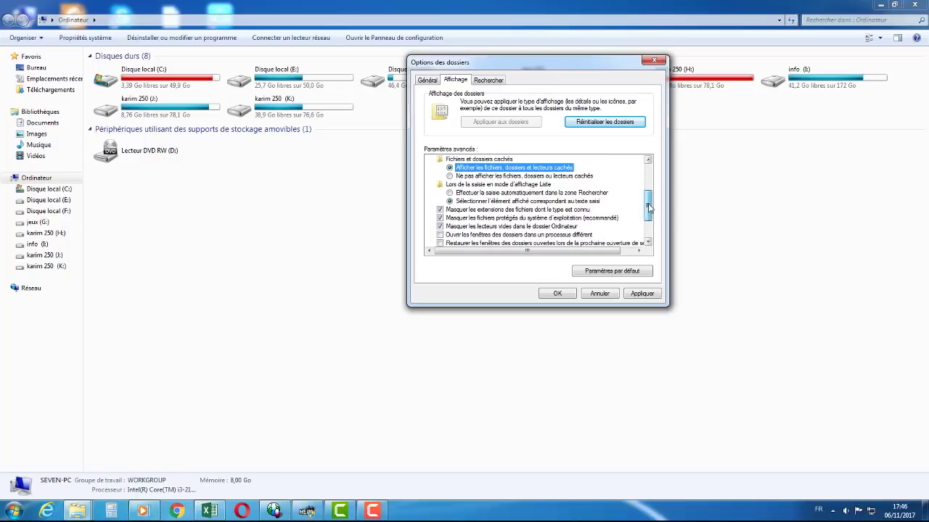
pyautogui.click(438, 218)
pyautogui.click(543, 271)
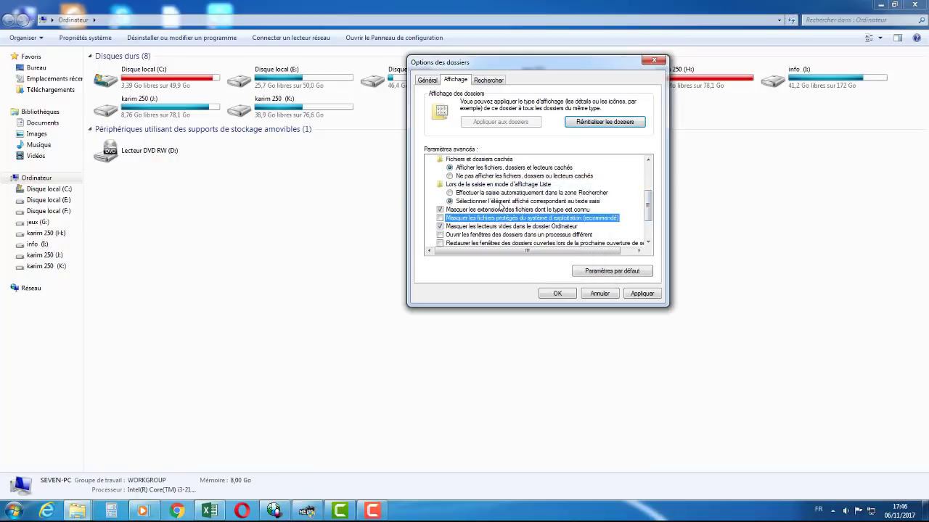
pyautogui.click(651, 296)
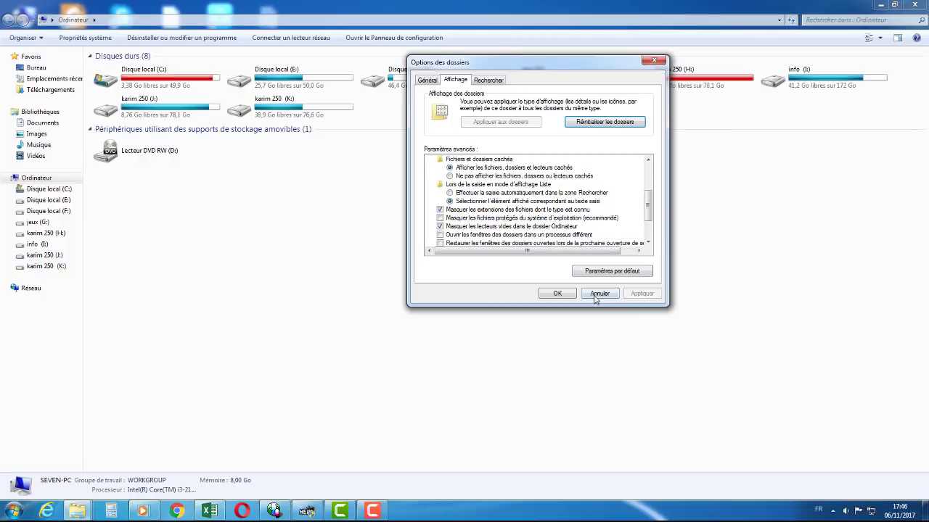
pyautogui.click(559, 294)
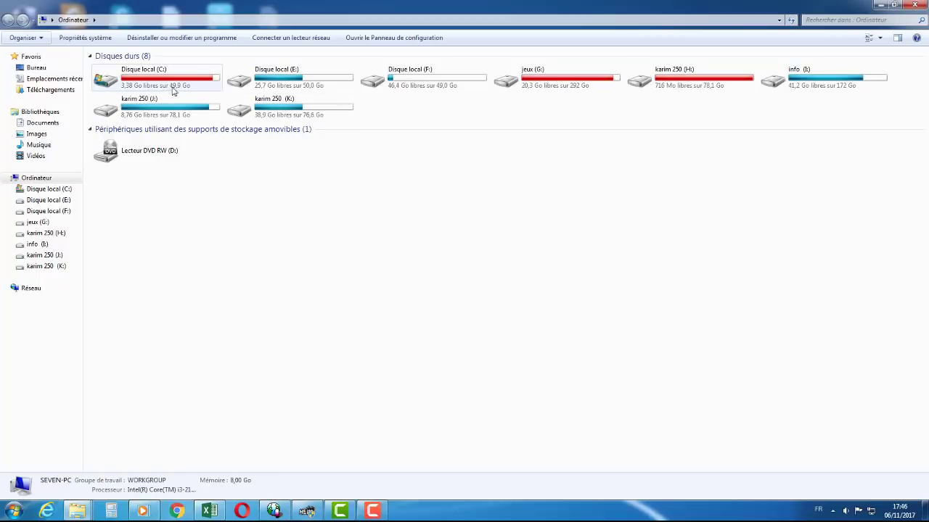
# Check drive F: for hidden folders and open the Utilisateurs folder on drive C:
pyautogui.doubleClick(396, 83)
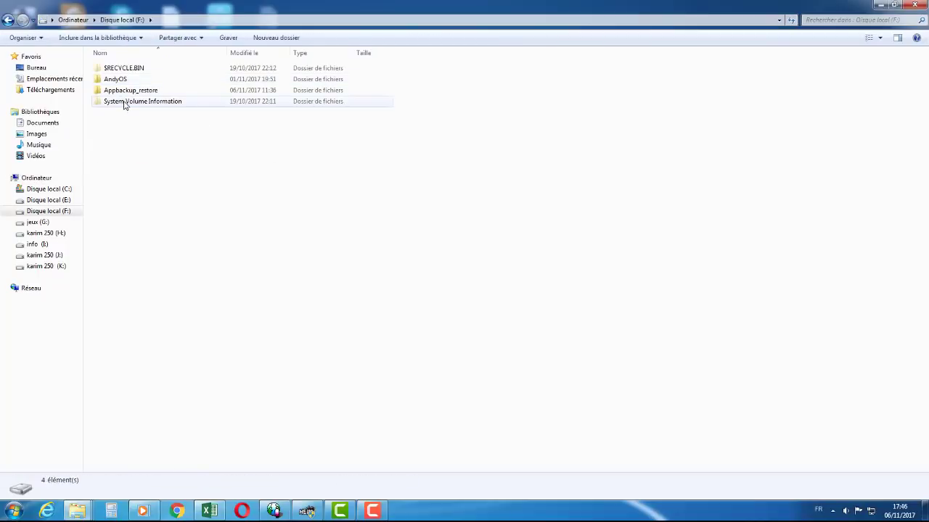
pyautogui.click(8, 19)
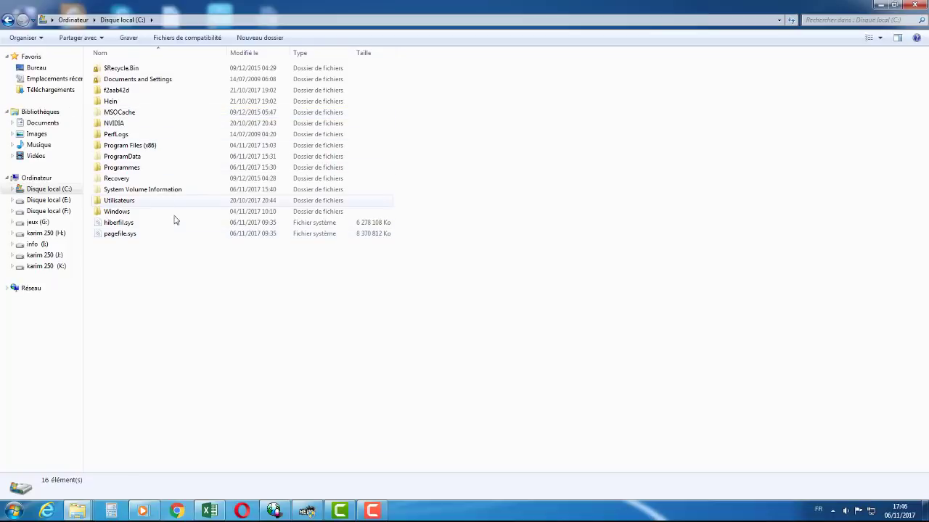
pyautogui.doubleClick(129, 201)
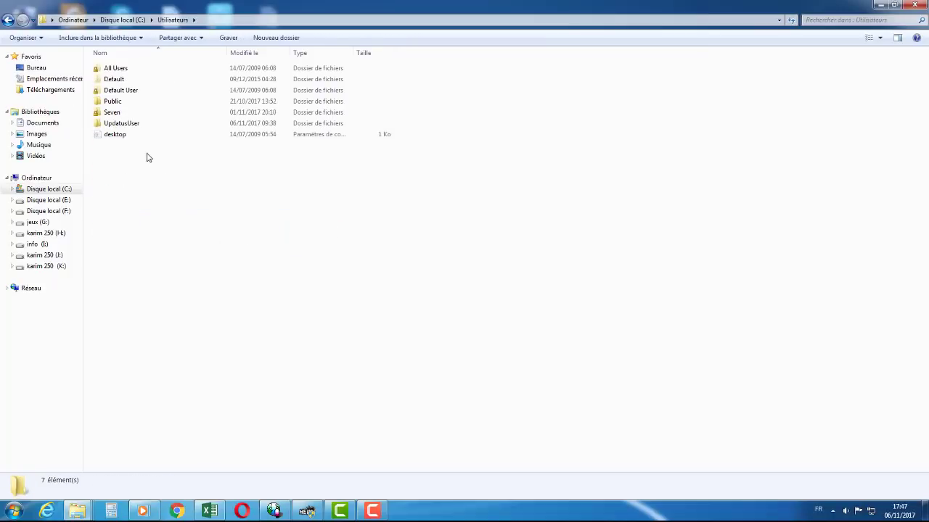
pyautogui.click(8, 20)
pyautogui.doubleClick(111, 201)
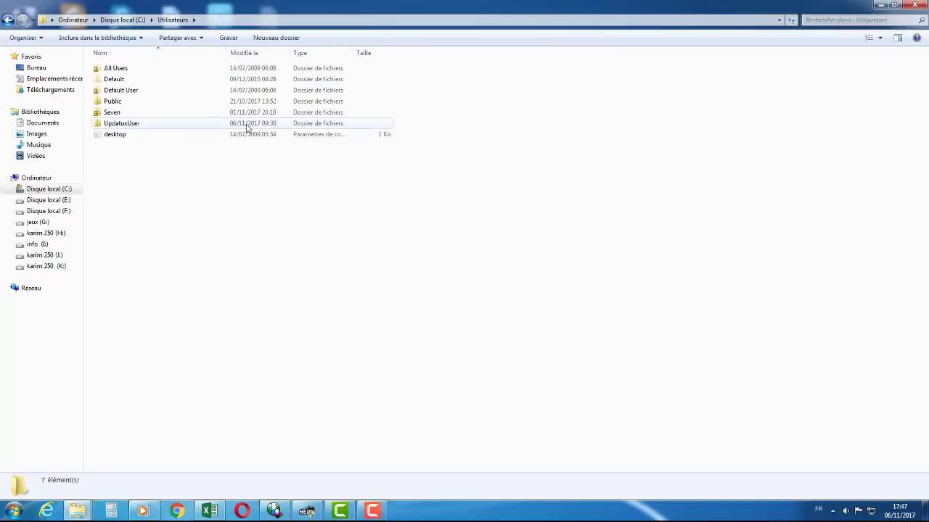
# Open the Pr folder inside Seven, AppData, Roaming
pyautogui.click(110, 114)
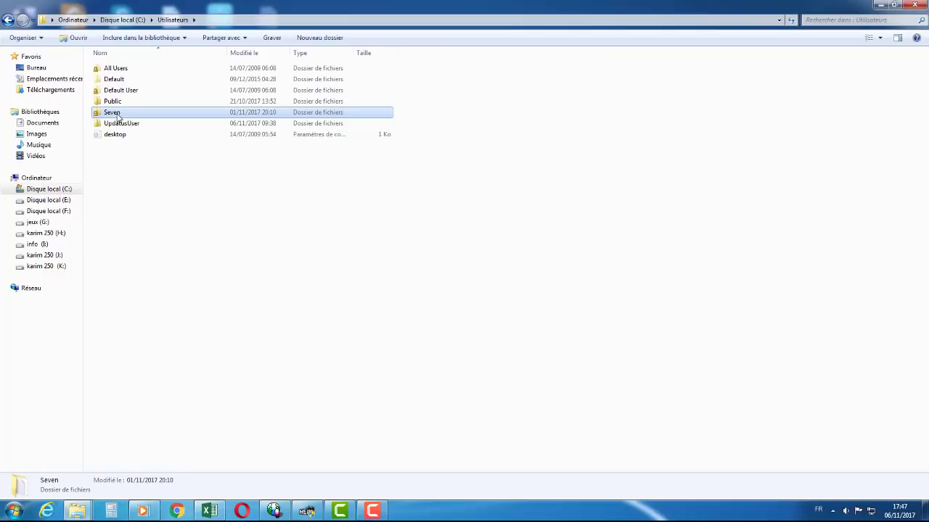
pyautogui.doubleClick(117, 116)
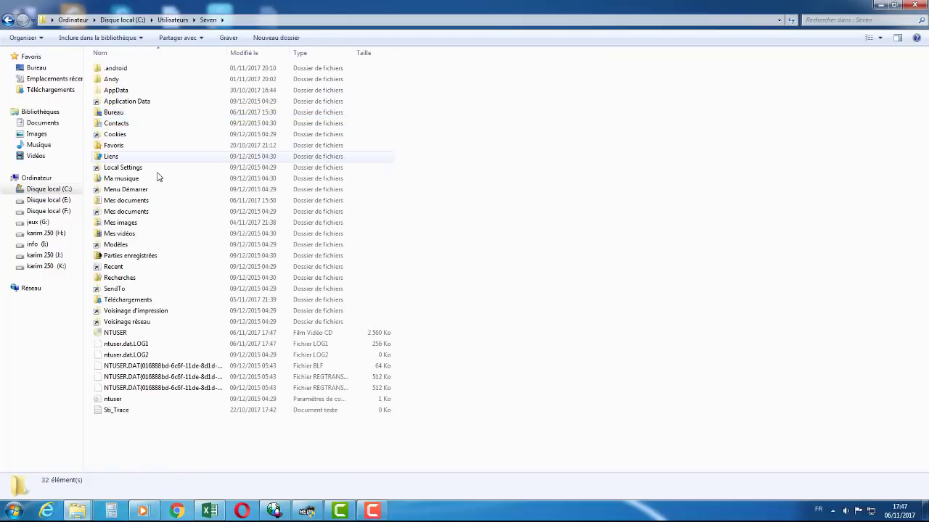
pyautogui.click(114, 94)
pyautogui.doubleClick(114, 95)
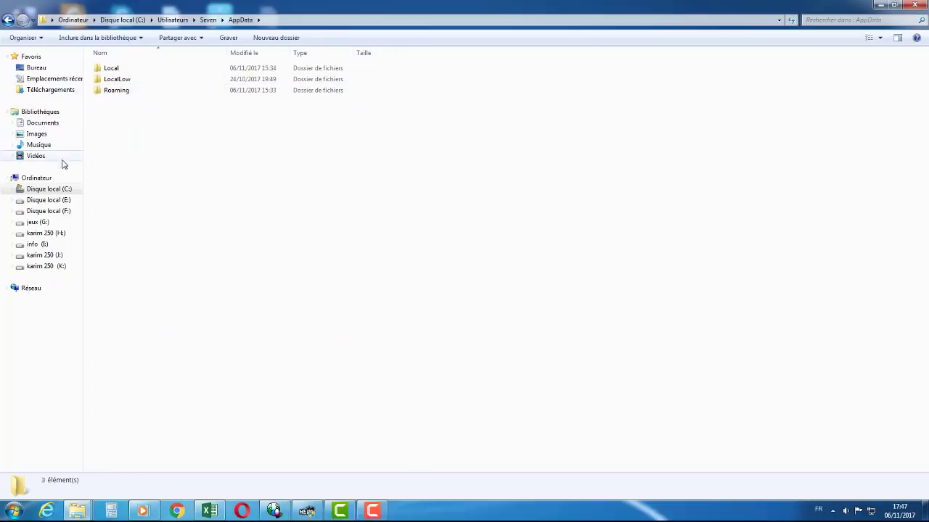
pyautogui.doubleClick(123, 93)
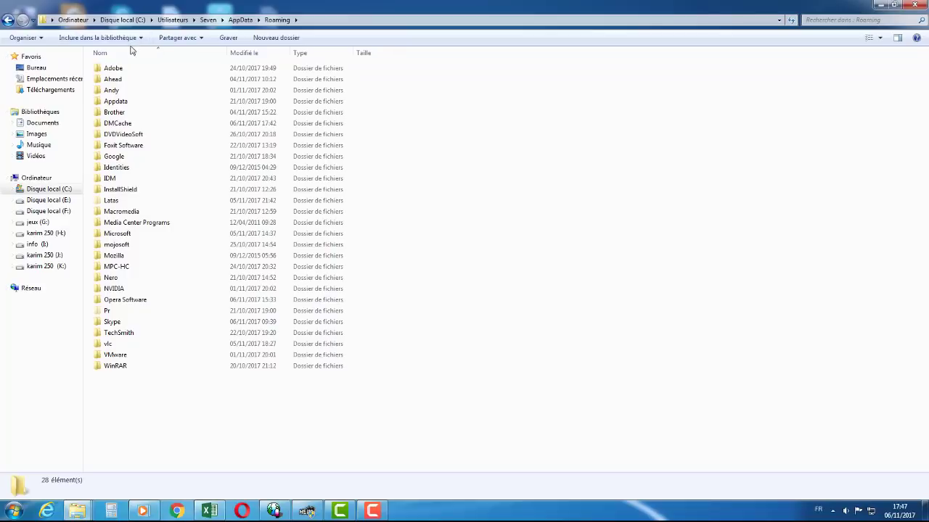
pyautogui.doubleClick(107, 316)
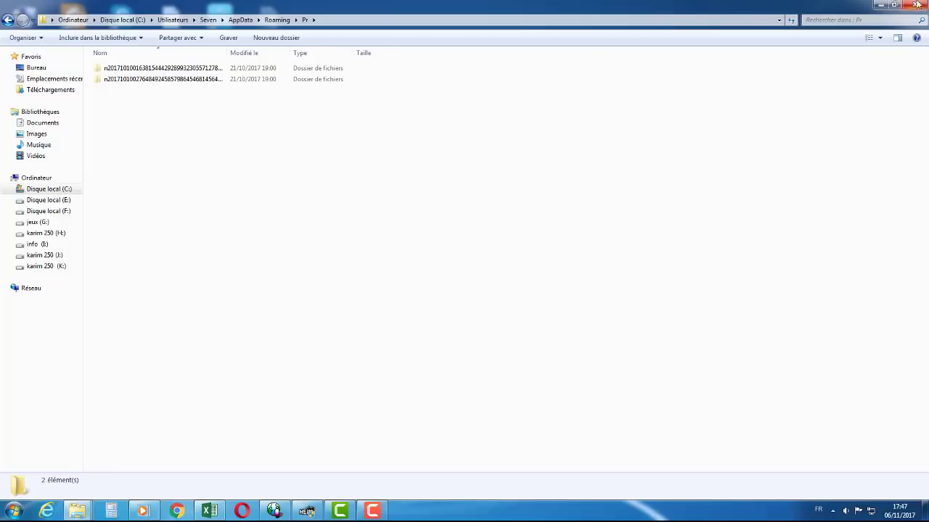
# Compare the activation list in the Hein Family window with the folders stored in Pr
pyautogui.click(876, 5)
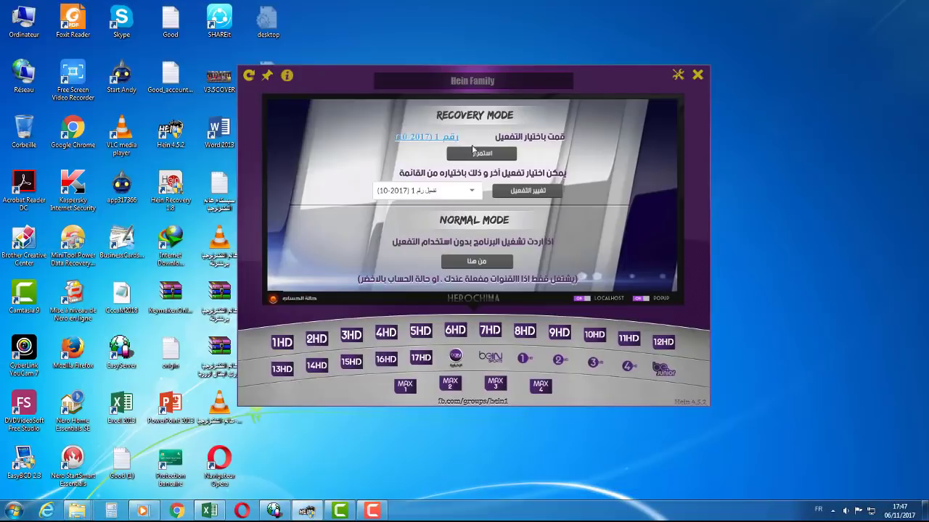
pyautogui.click(472, 193)
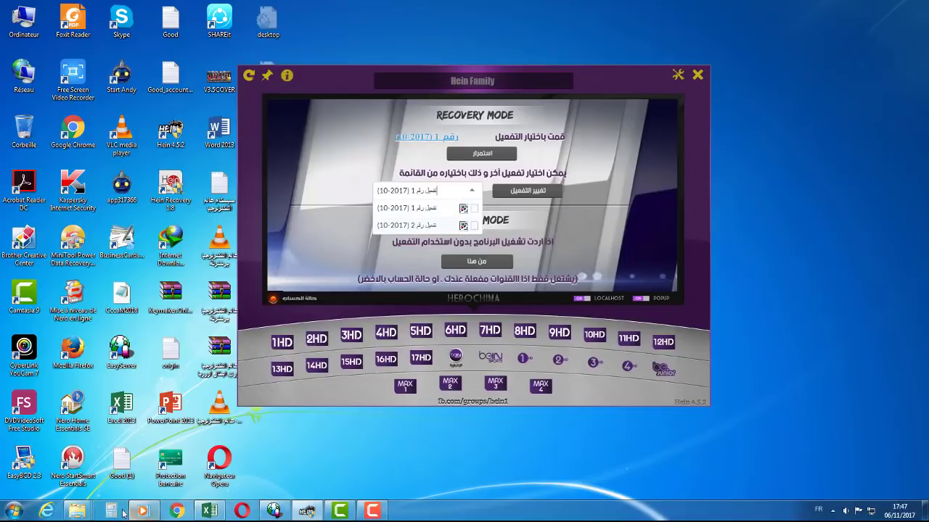
pyautogui.click(76, 511)
pyautogui.click(264, 485)
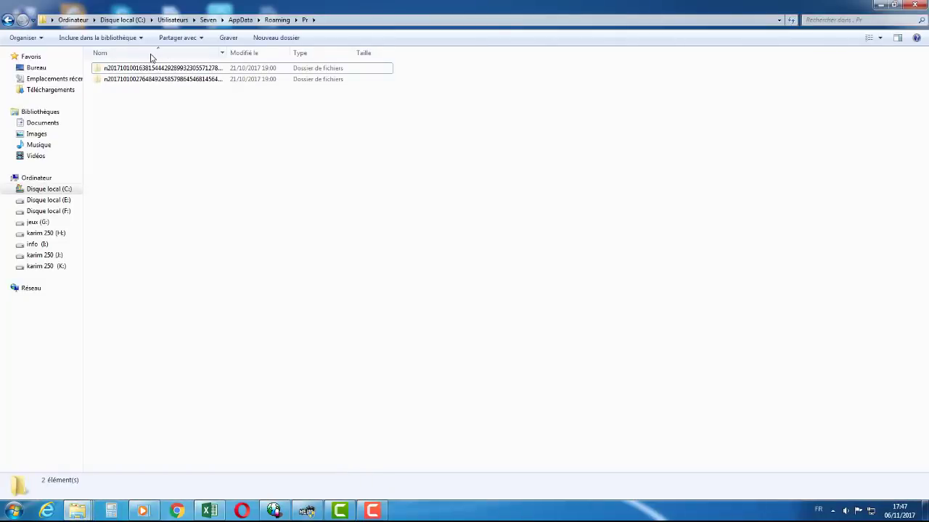
# Select both activation folders in Pr, view the actions available for them and close the folder window
pyautogui.moveTo(197, 96); pyautogui.dragTo(134, 80)
pyautogui.rightClick(135, 79)
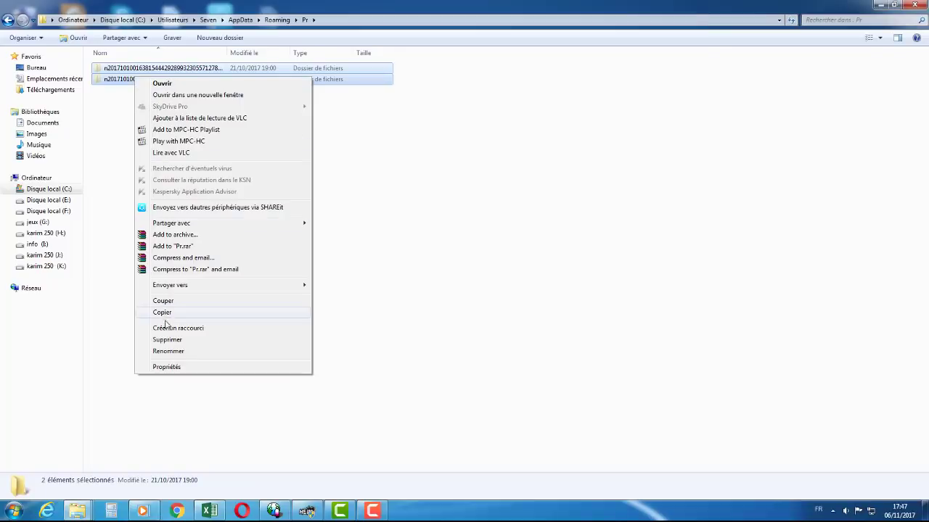
pyautogui.click(114, 127)
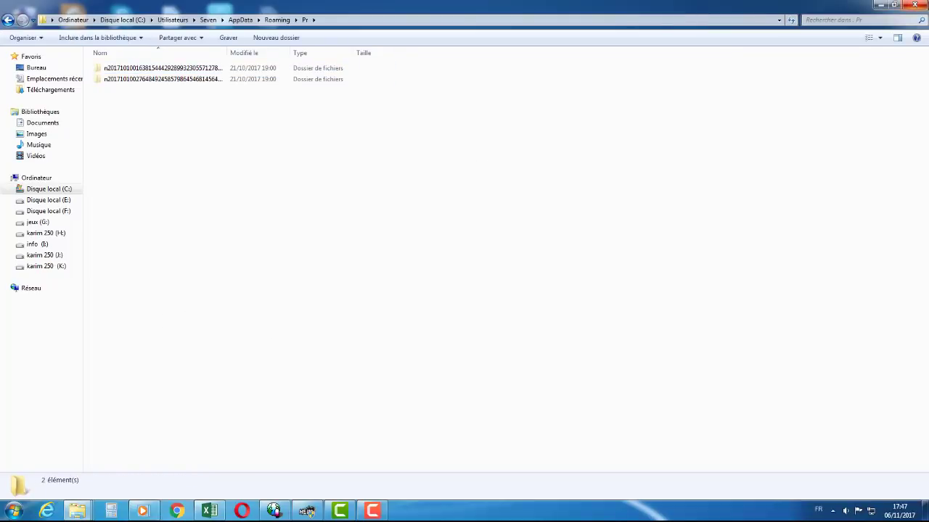
pyautogui.click(922, 4)
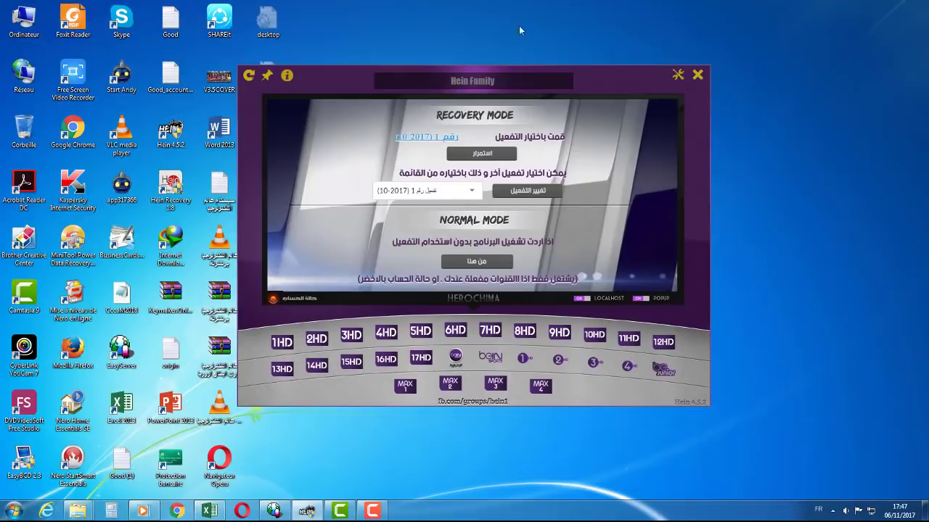
pyautogui.rightClick(529, 5)
pyautogui.click(567, 40)
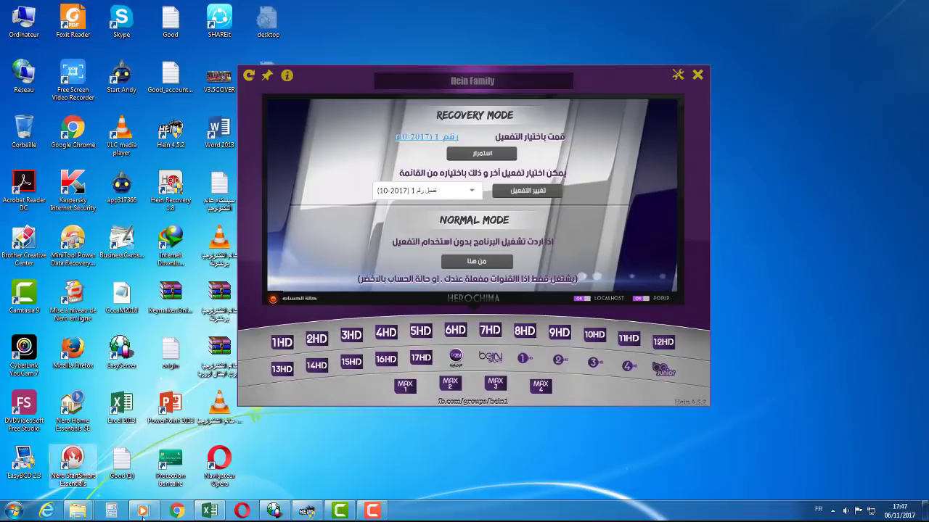
# In the folder options, stop displaying hidden files, folders and drives, hide protected operating system files, and apply the settings
pyautogui.doubleClick(24, 21)
pyautogui.click(13, 38)
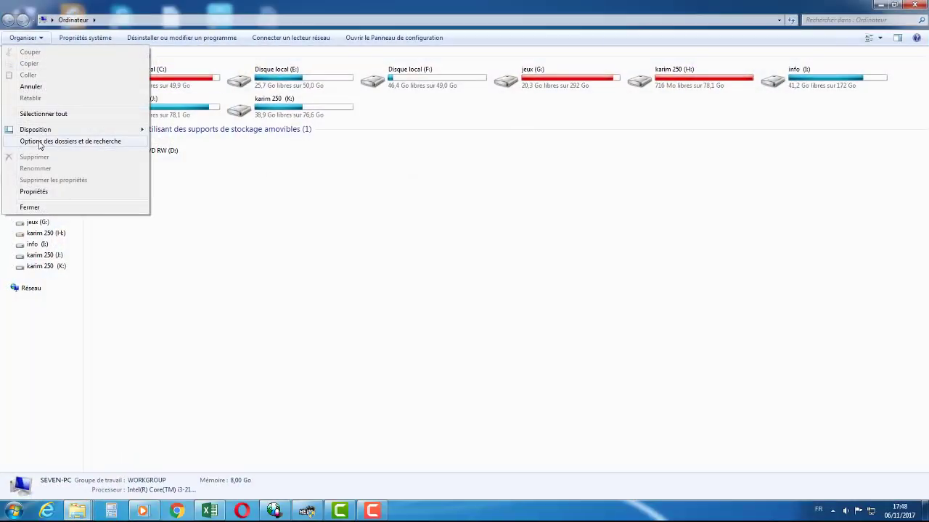
pyautogui.click(40, 143)
pyautogui.moveTo(172, 52); pyautogui.dragTo(533, 90)
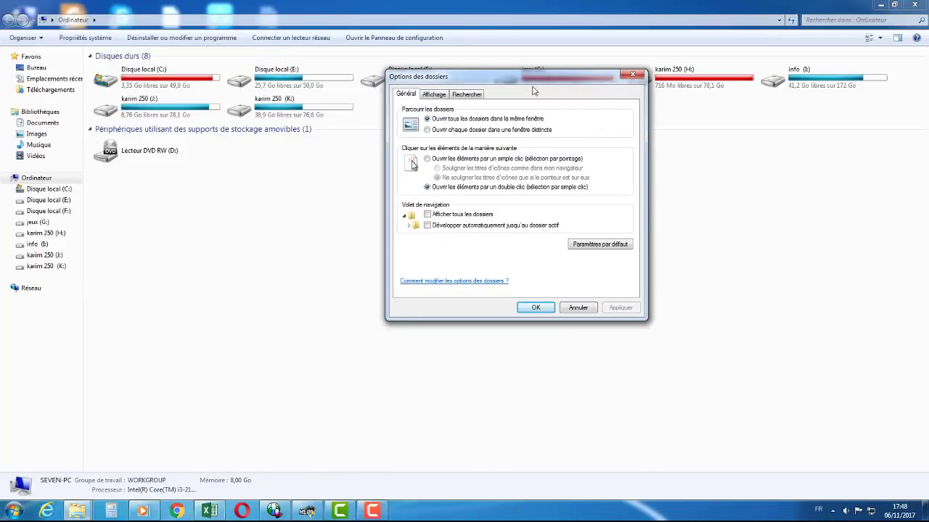
pyautogui.click(429, 97)
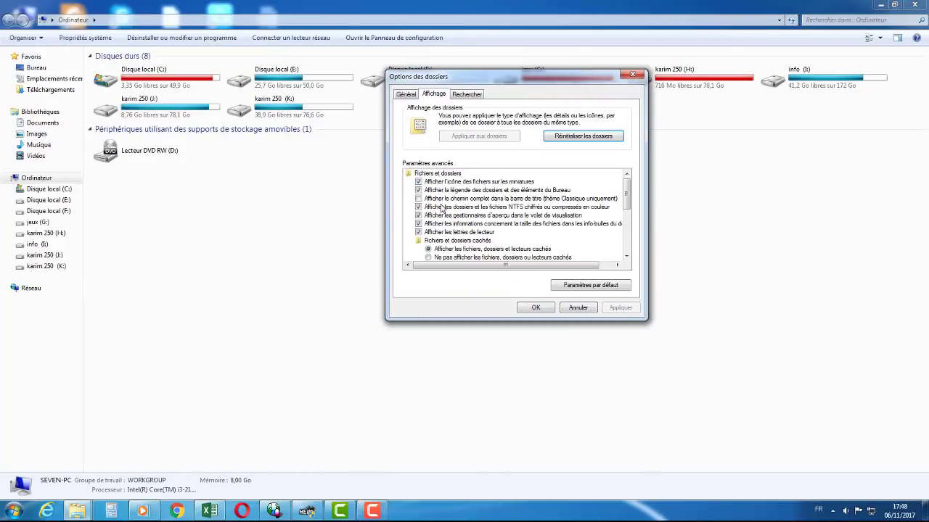
pyautogui.click(428, 257)
pyautogui.scroll(-3, 430, 257)
pyautogui.click(419, 224)
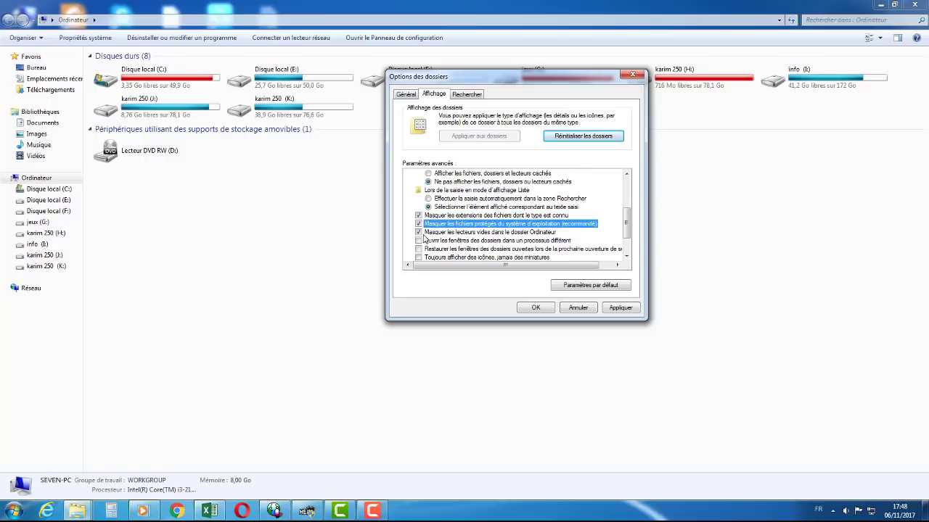
pyautogui.click(614, 308)
pyautogui.click(537, 308)
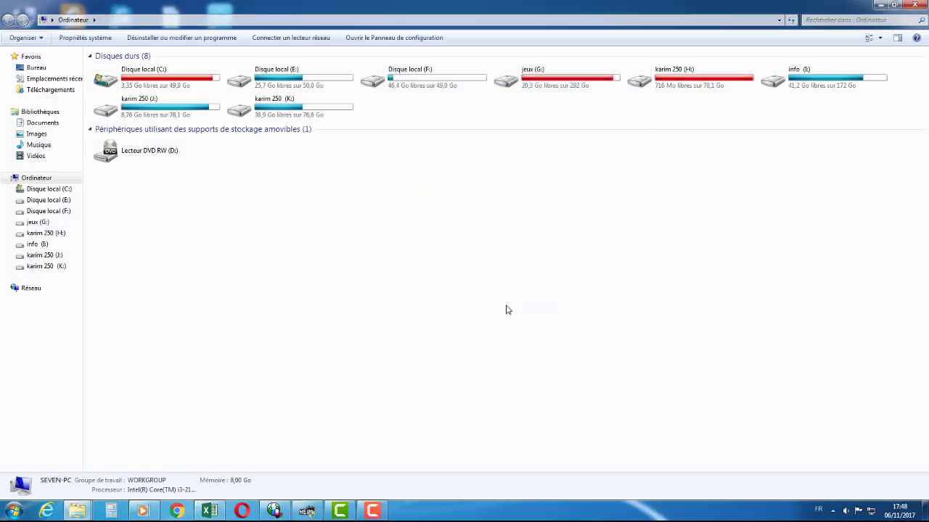
# Check the contents of drives C: and E: for hidden folders and close the folder window
pyautogui.doubleClick(187, 84)
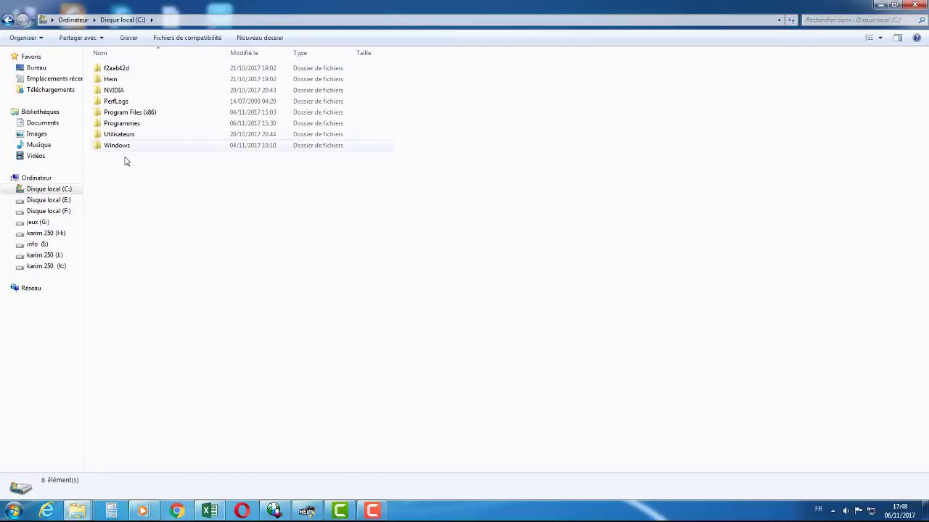
pyautogui.click(8, 20)
pyautogui.doubleClick(261, 77)
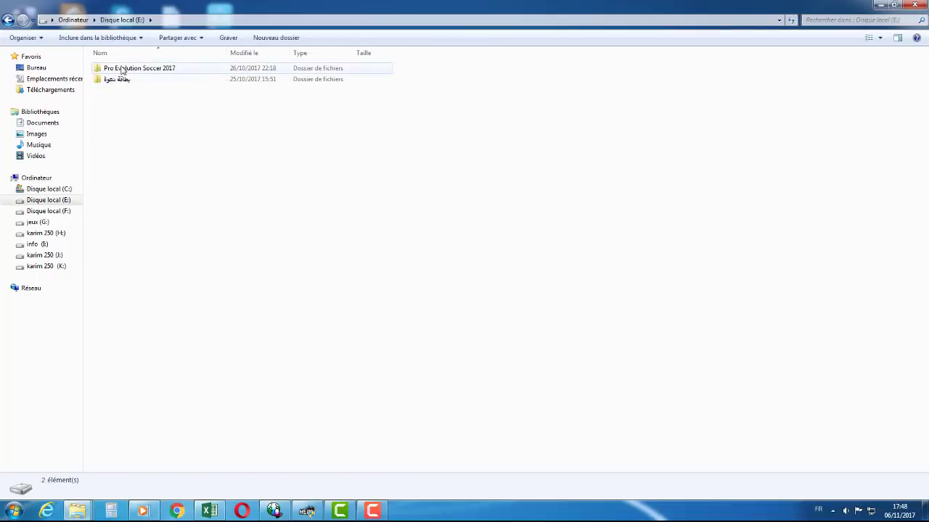
pyautogui.click(7, 20)
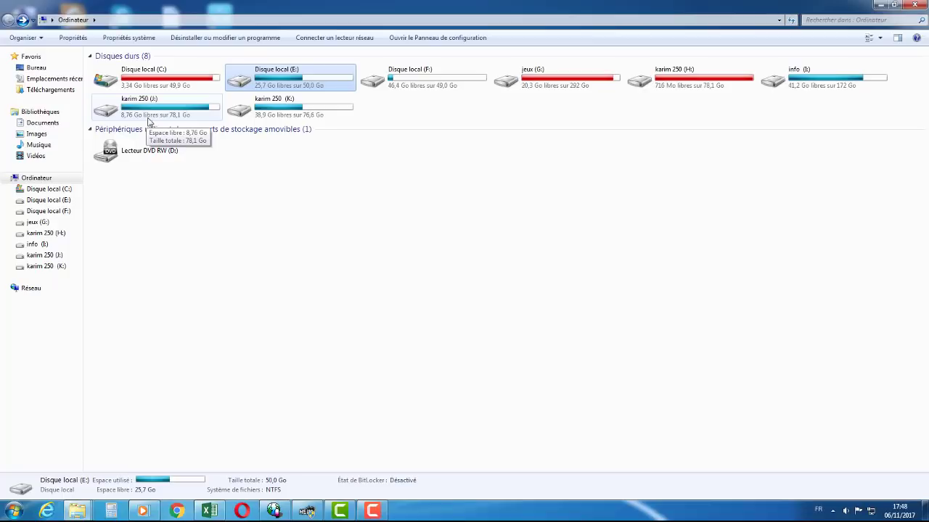
pyautogui.click(916, 5)
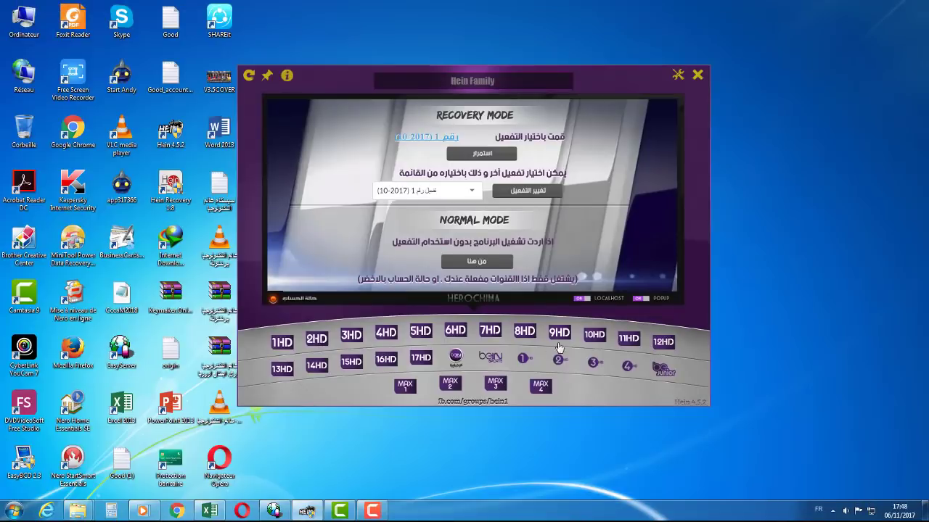
pyautogui.rightClick(793, 197)
pyautogui.click(798, 170)
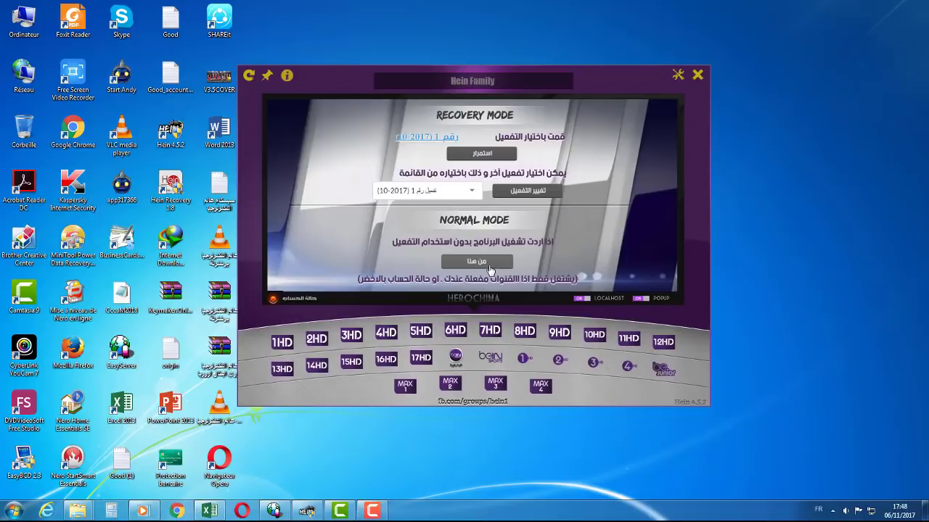
pyautogui.click(373, 510)
pyautogui.click(897, 474)
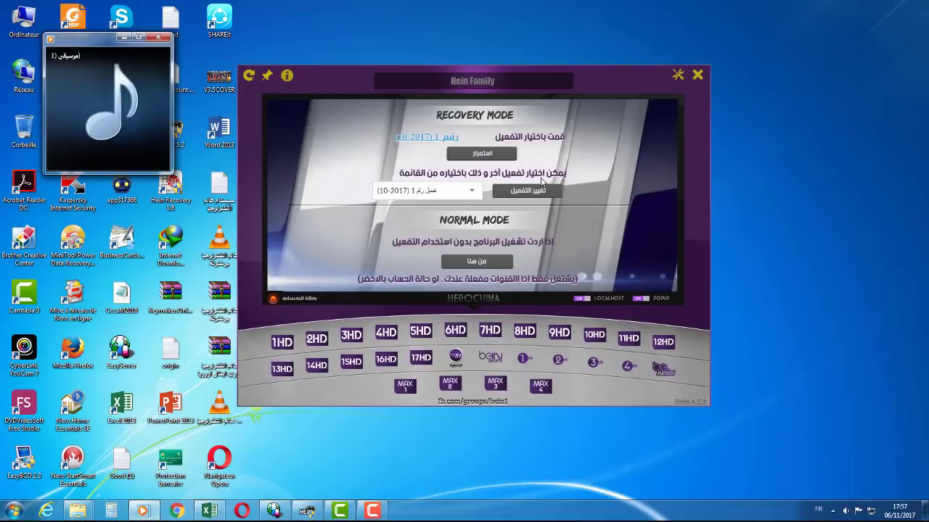
pyautogui.moveTo(398, 16); pyautogui.dragTo(405, 37)
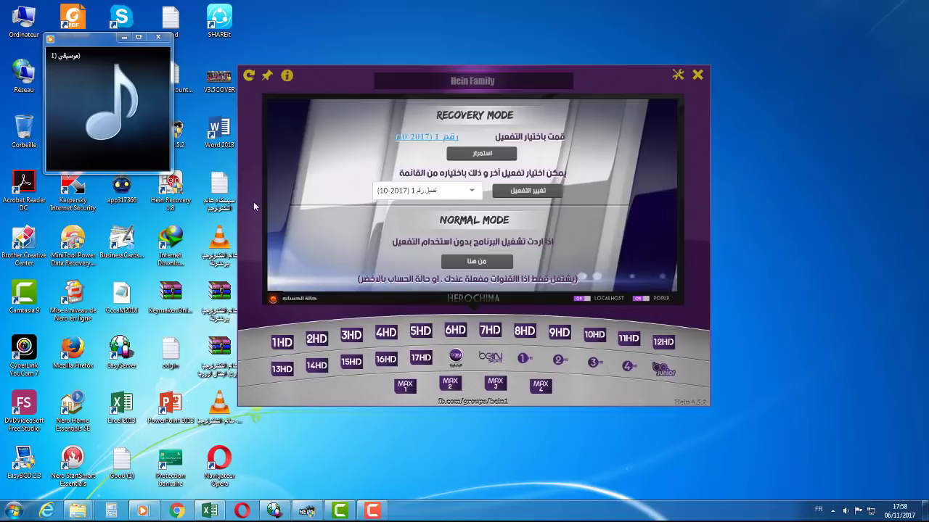
# Open the Hein Family help window, reposition it and examine the fixes for the launch failure, VPN and NilObjectException problems
pyautogui.click(288, 77)
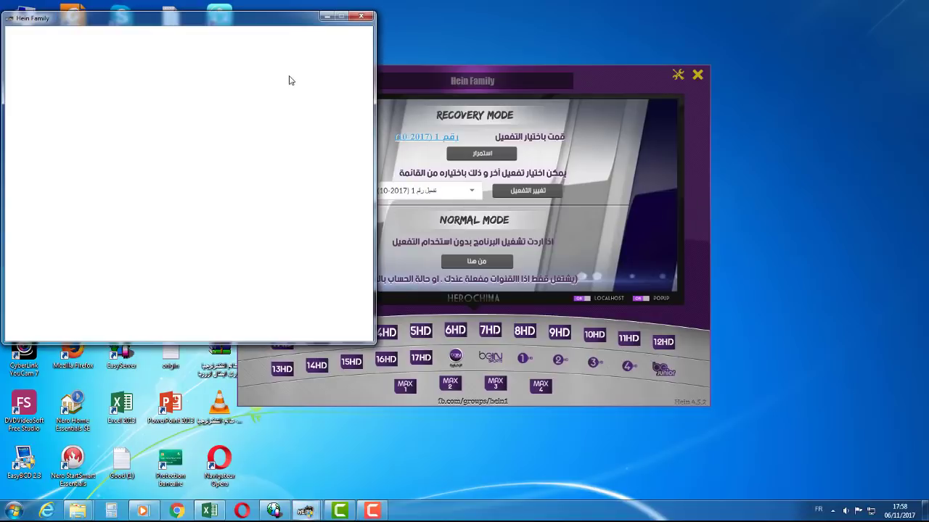
pyautogui.moveTo(296, 25); pyautogui.dragTo(387, 40)
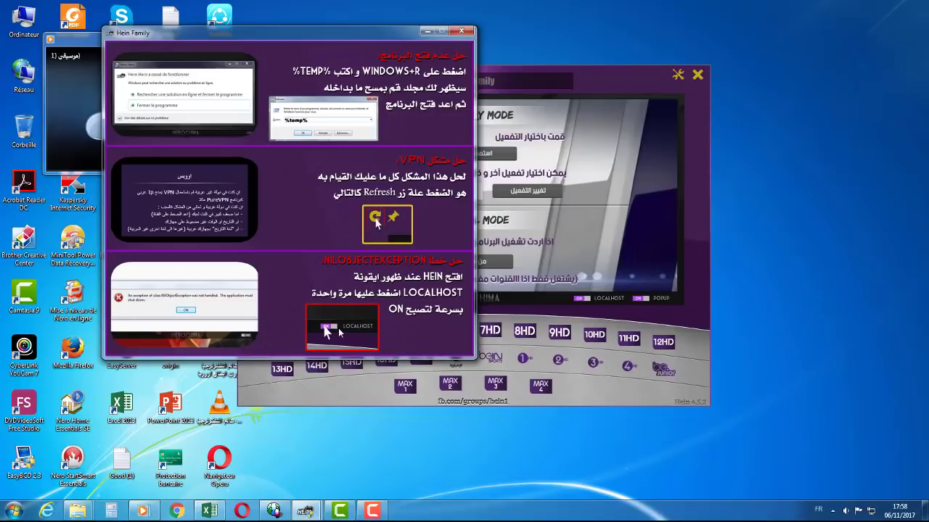
pyautogui.click(578, 297)
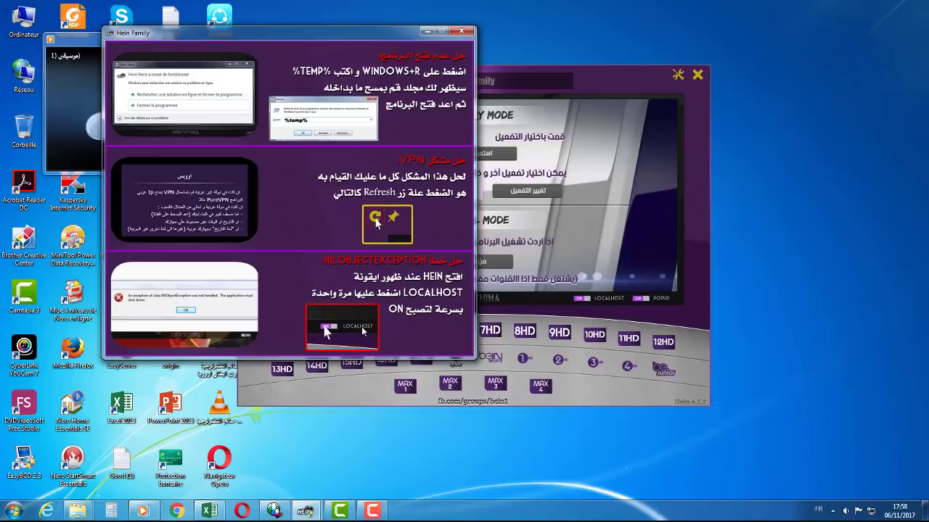